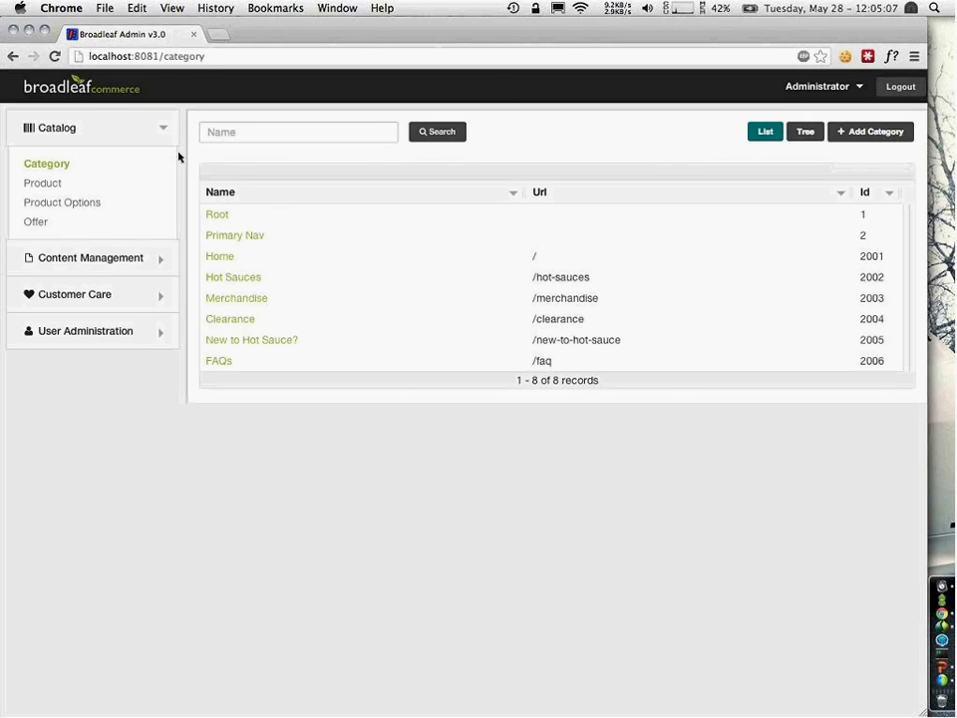
# Open the product list, adjust the column widths, and examine the sort and filter options for Default Category and URL.
pyautogui.click(63, 184)
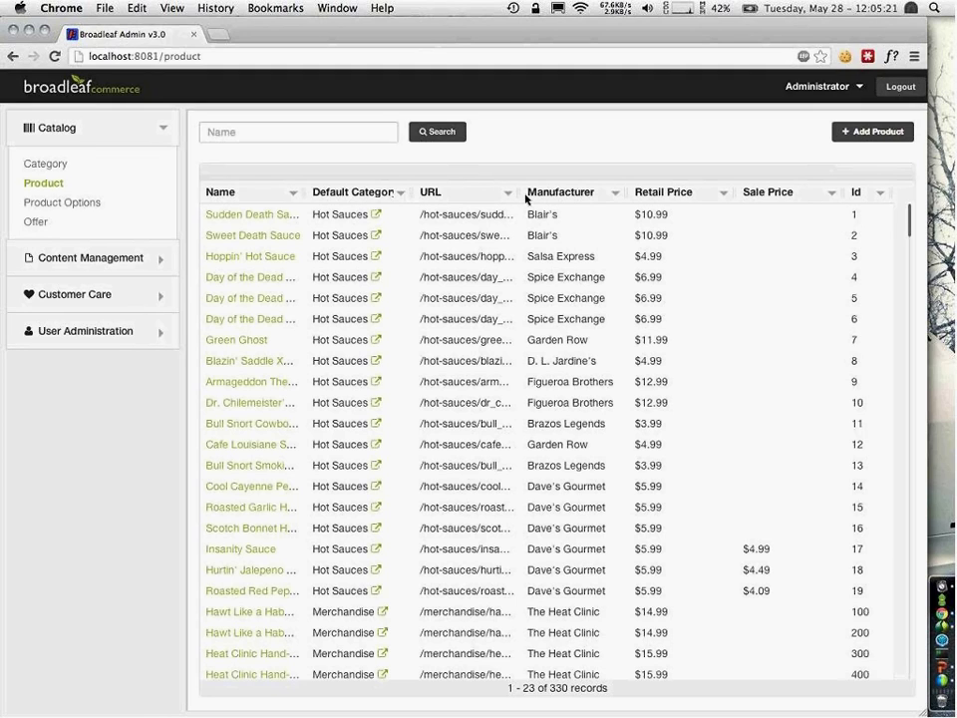
pyautogui.moveTo(518, 193); pyautogui.dragTo(395, 209)
pyautogui.click(405, 192)
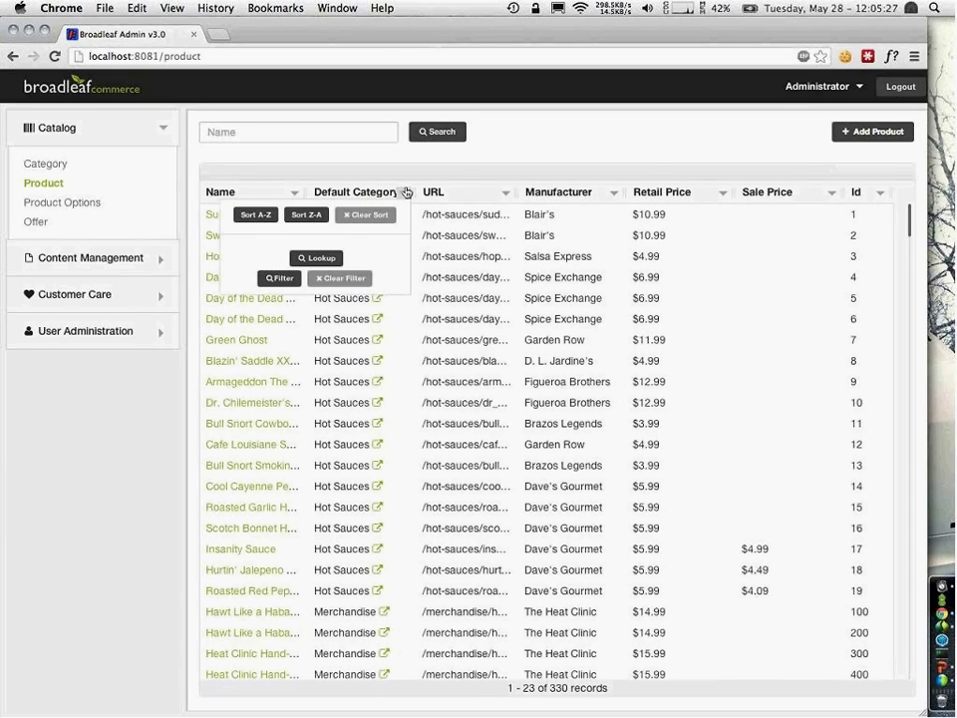
pyautogui.click(405, 195)
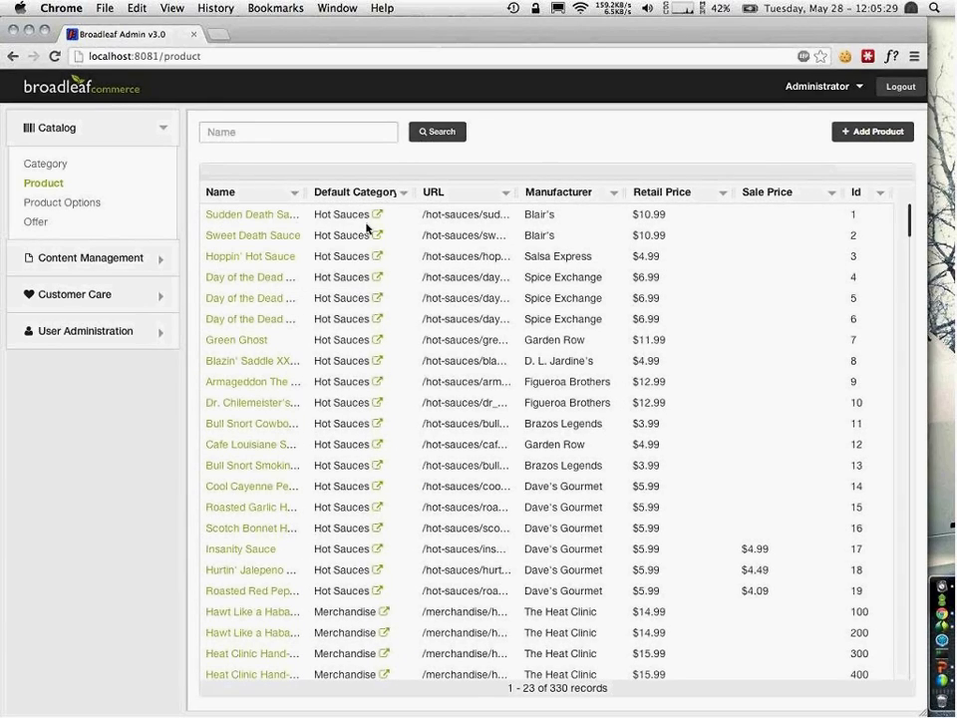
pyautogui.click(403, 198)
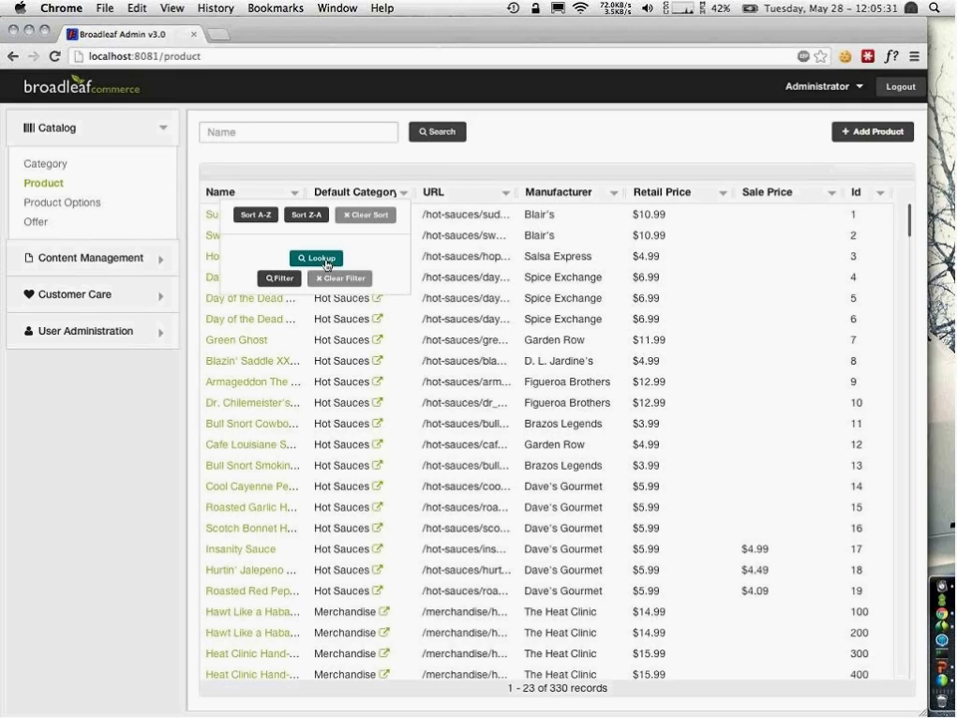
pyautogui.click(406, 198)
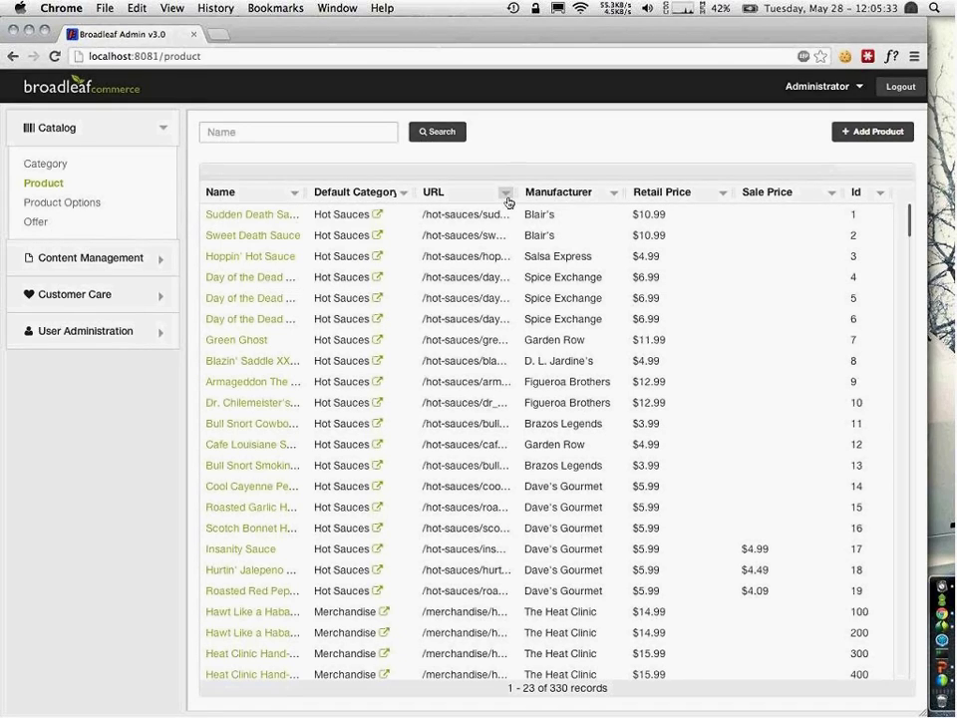
pyautogui.click(507, 199)
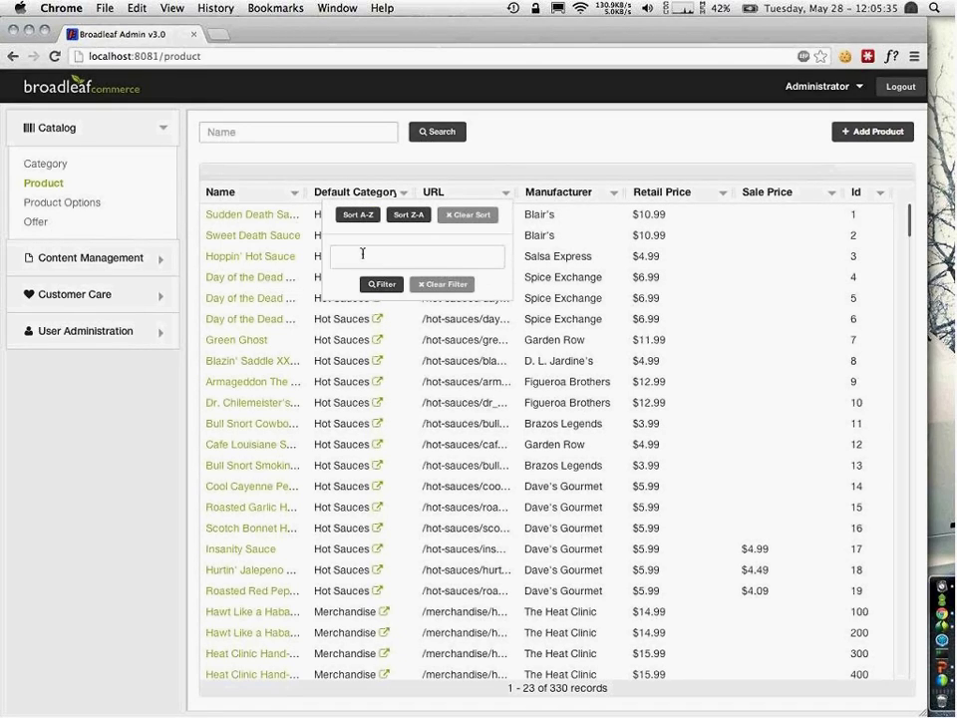
pyautogui.click(508, 196)
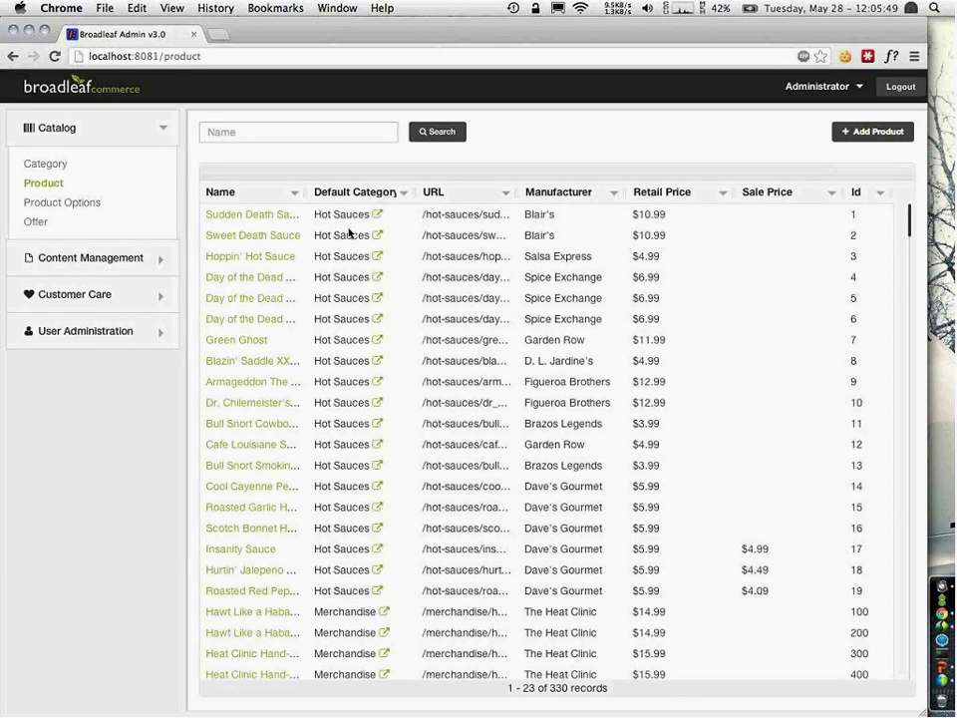
# Add Sweet Death Sauce as a cross sale product of Sudden Death Sauce with the promotion message "asd".
pyautogui.click(222, 215)
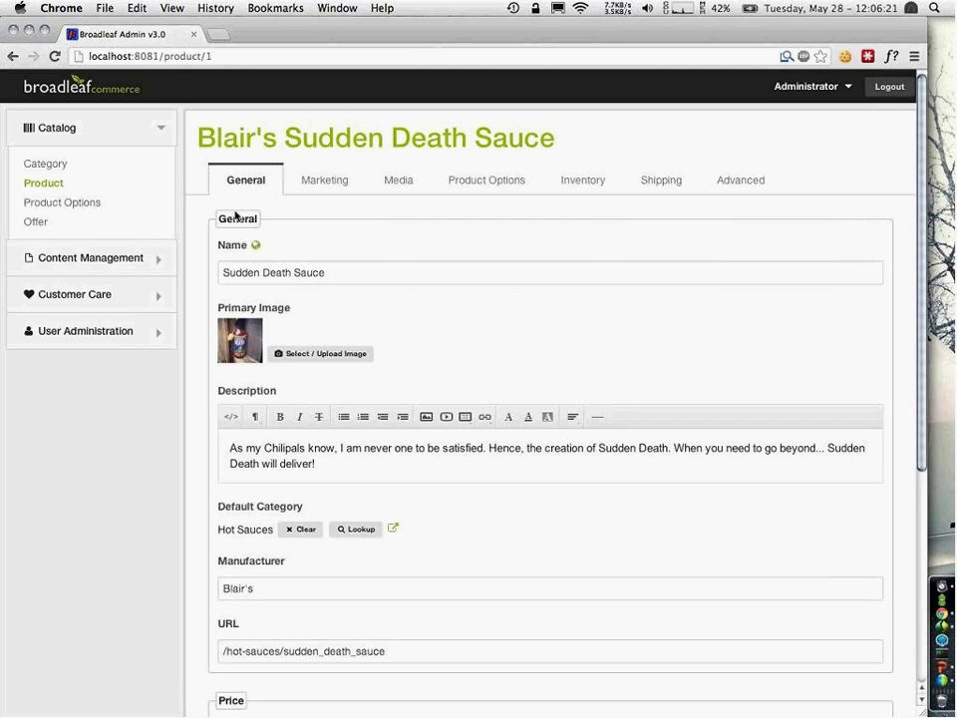
pyautogui.click(326, 182)
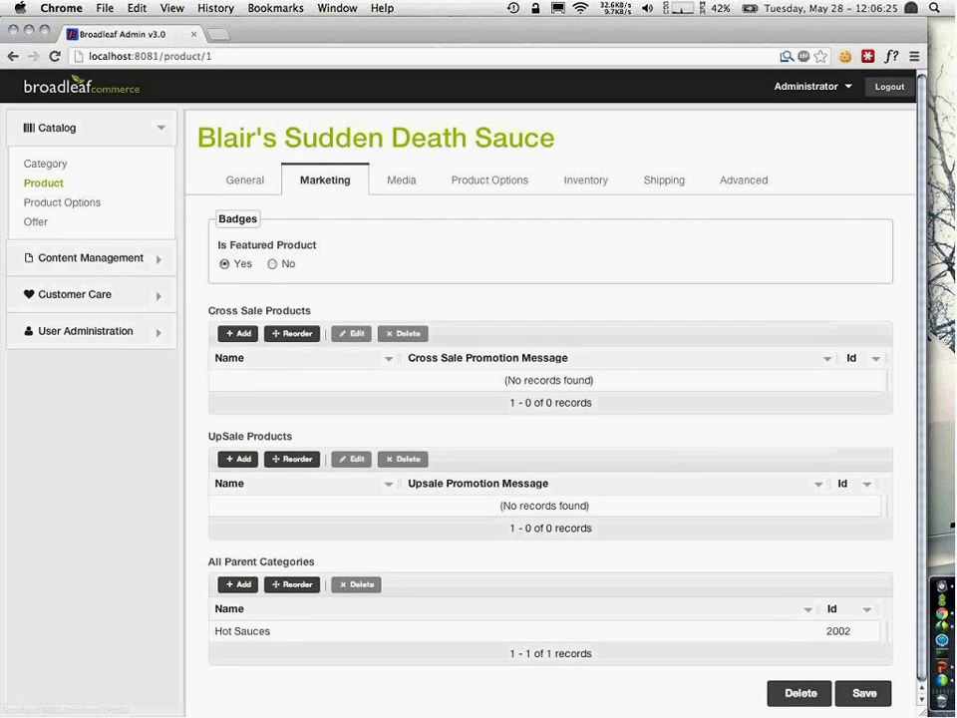
pyautogui.click(240, 342)
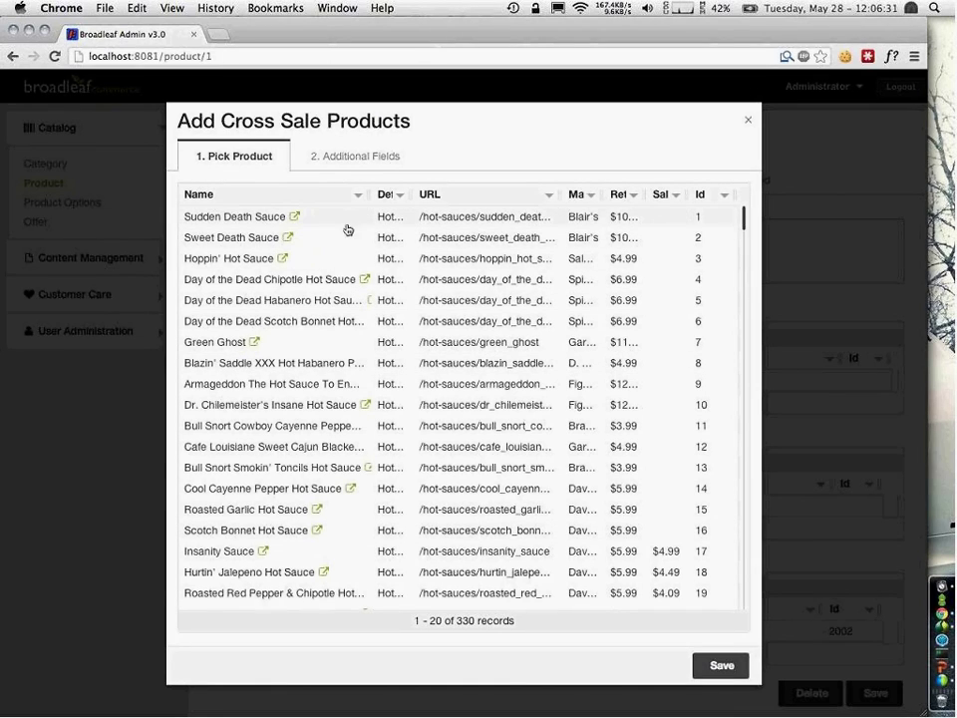
pyautogui.click(322, 240)
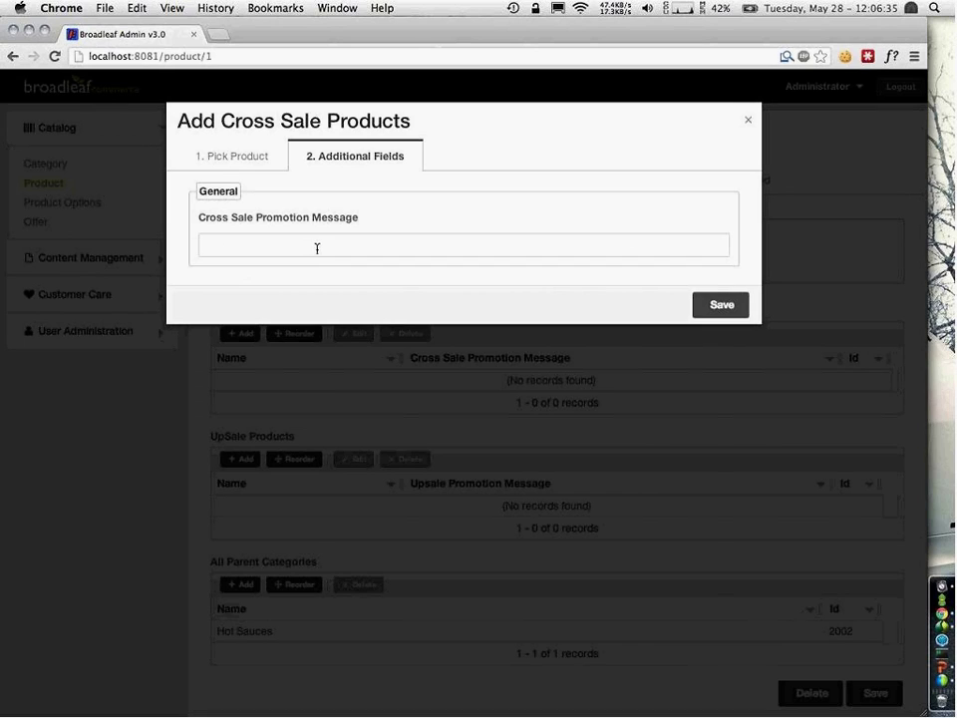
pyautogui.click(320, 244)
pyautogui.write('asd')
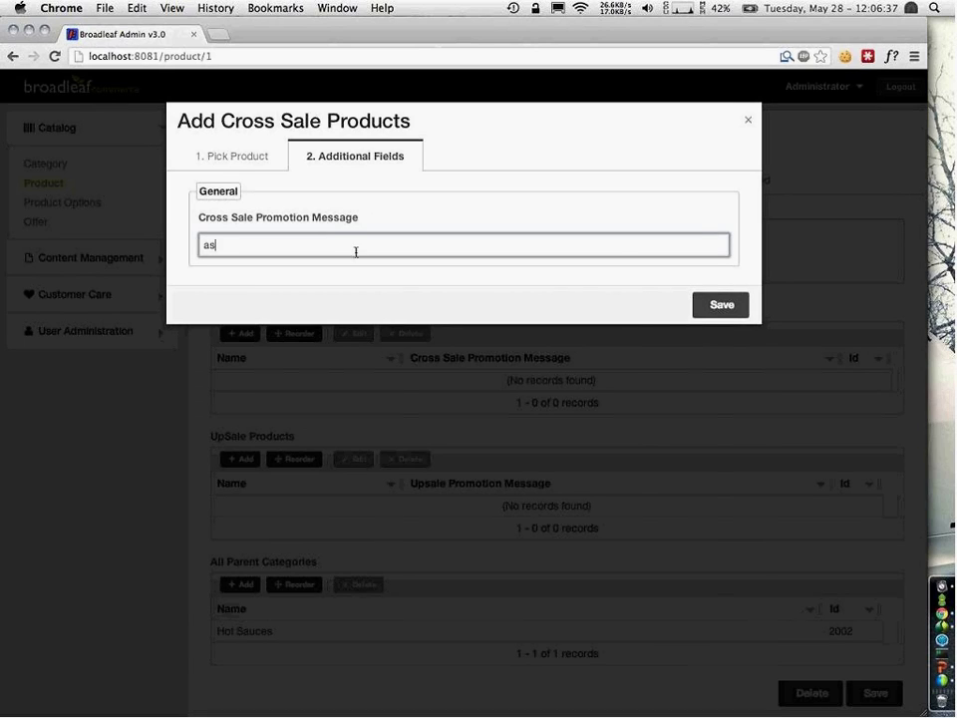
pyautogui.click(718, 304)
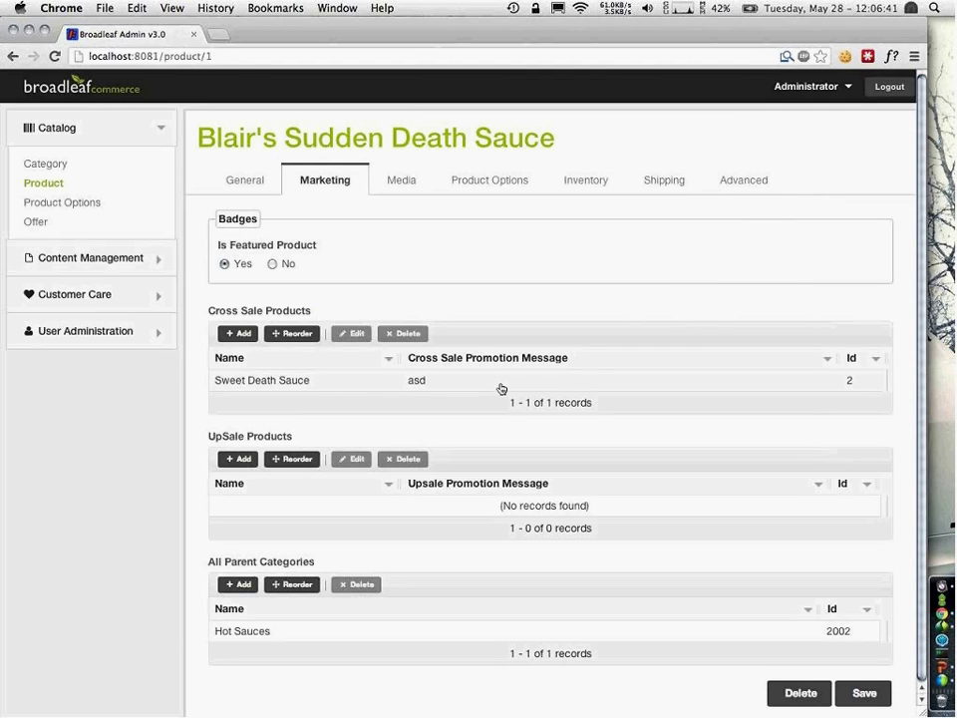
# Add Hoppin' Hot Sauce as another cross sale product with the promotion message "dsa".
pyautogui.click(246, 334)
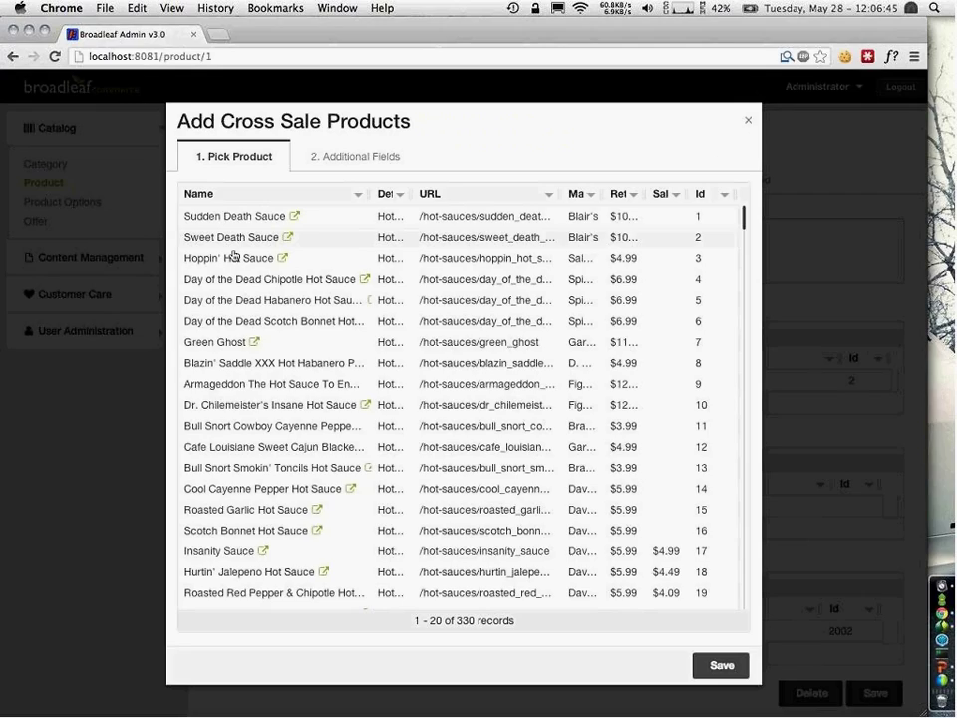
pyautogui.click(235, 256)
pyautogui.write('dsa')
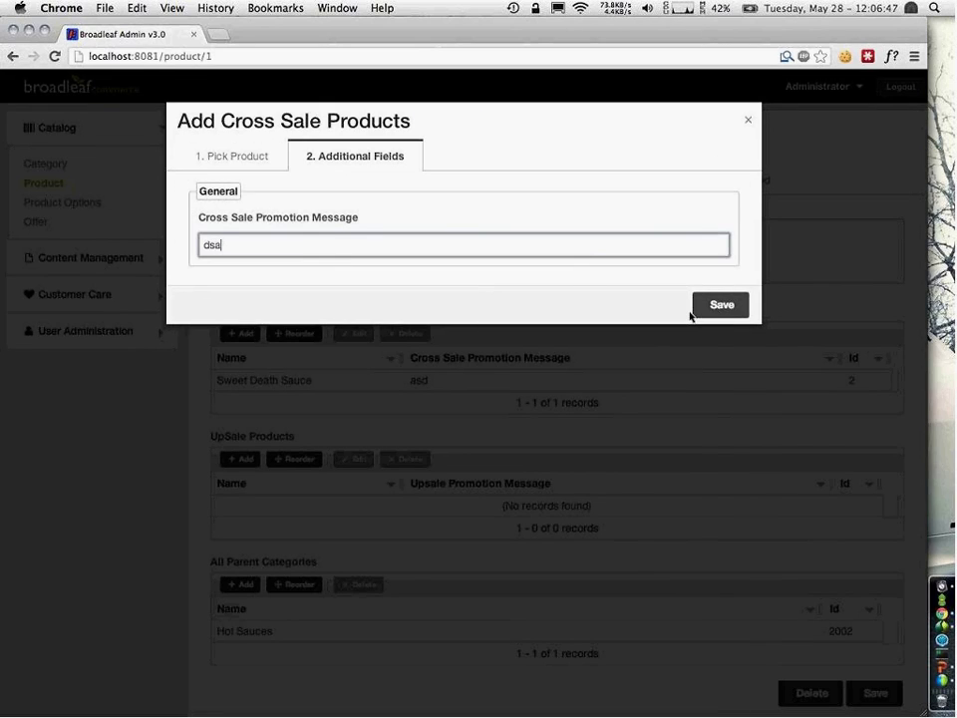
pyautogui.click(707, 312)
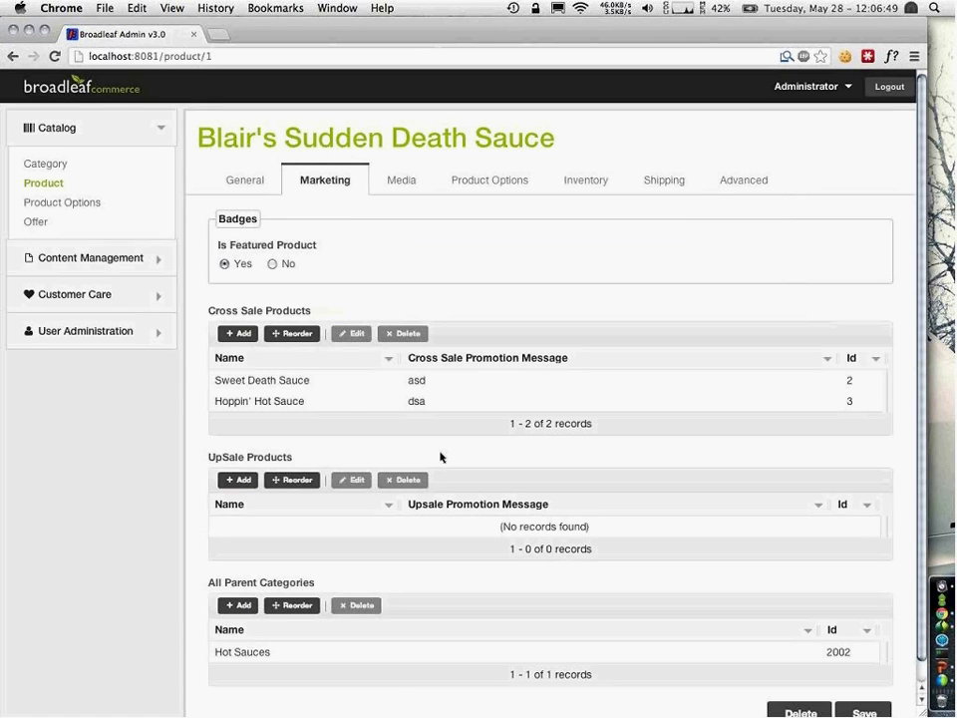
# Reorder the cross sale products to put Hoppin' Hot Sauce first, and move Sweet Death Sauce back above it.
pyautogui.click(351, 388)
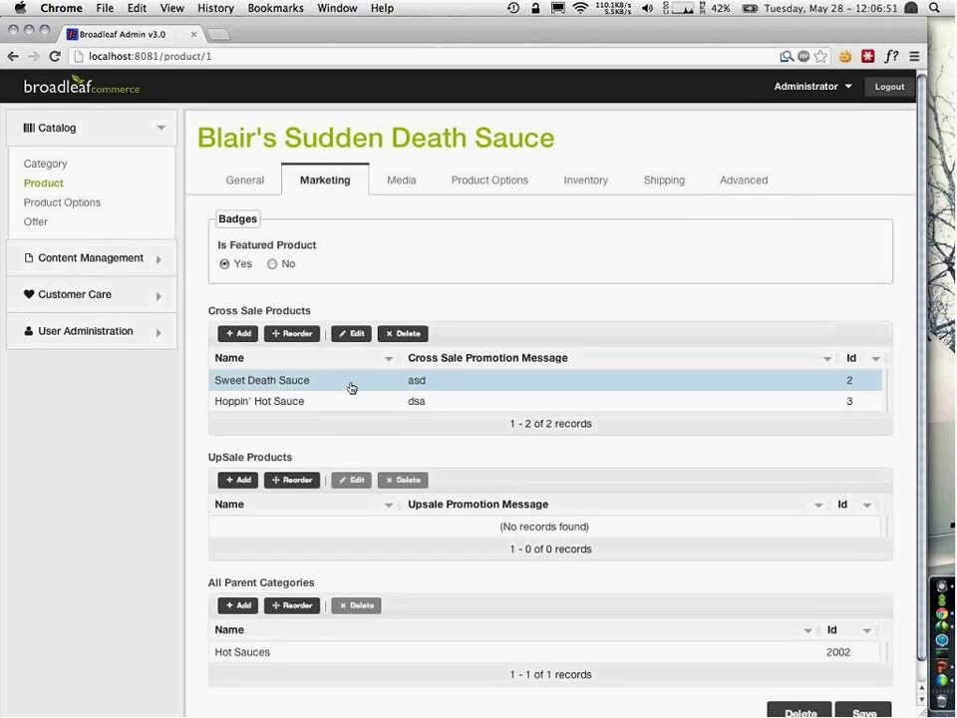
pyautogui.click(444, 390)
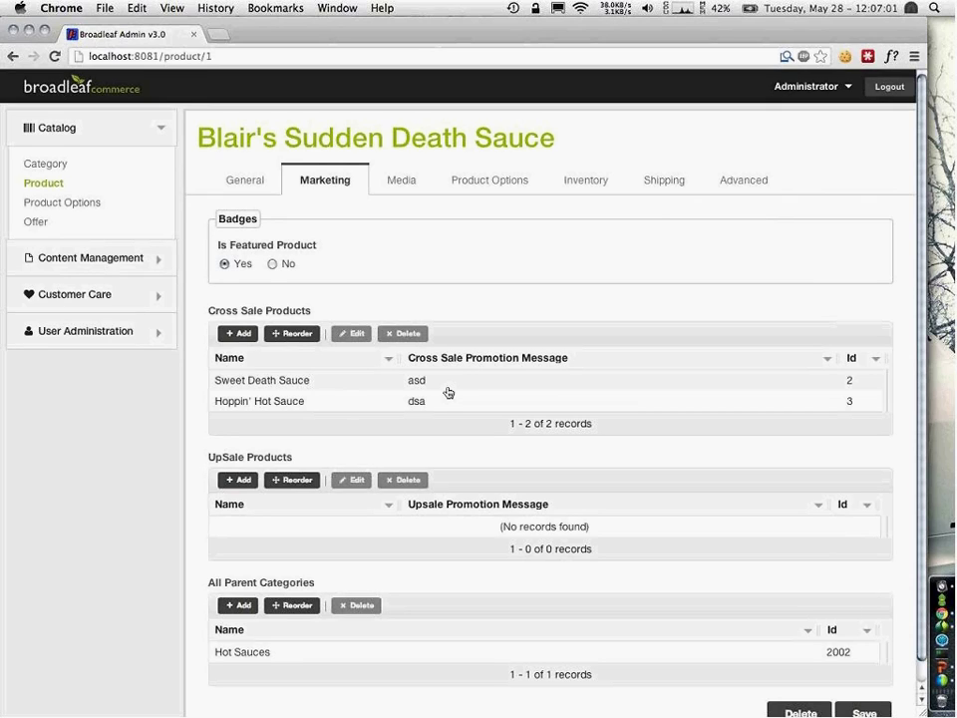
pyautogui.click(291, 335)
pyautogui.moveTo(320, 400); pyautogui.dragTo(319, 379)
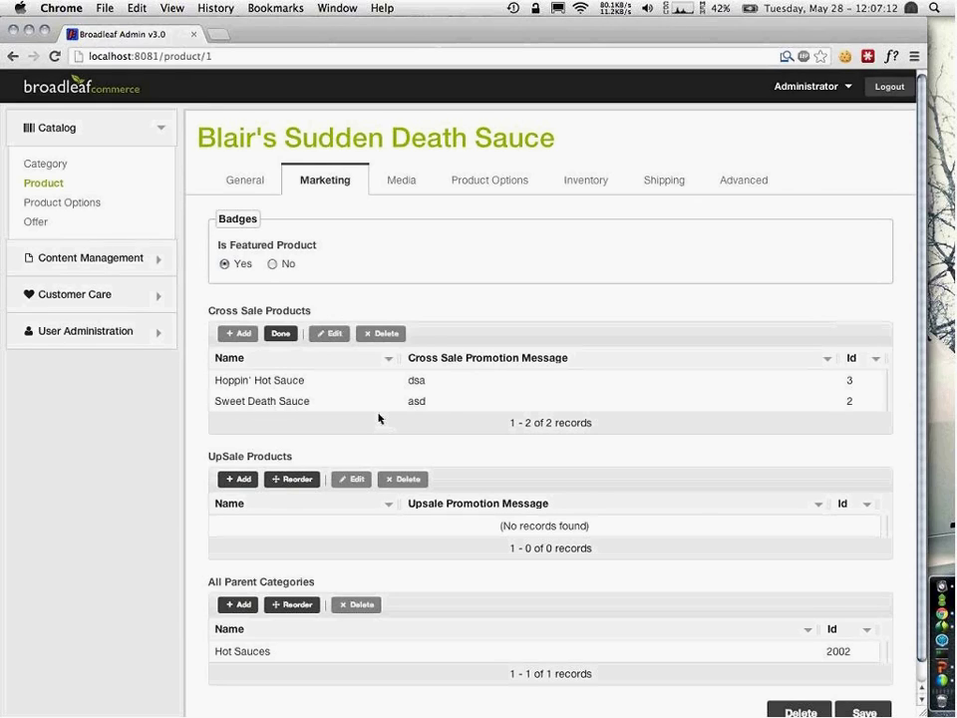
pyautogui.moveTo(353, 402); pyautogui.dragTo(353, 380)
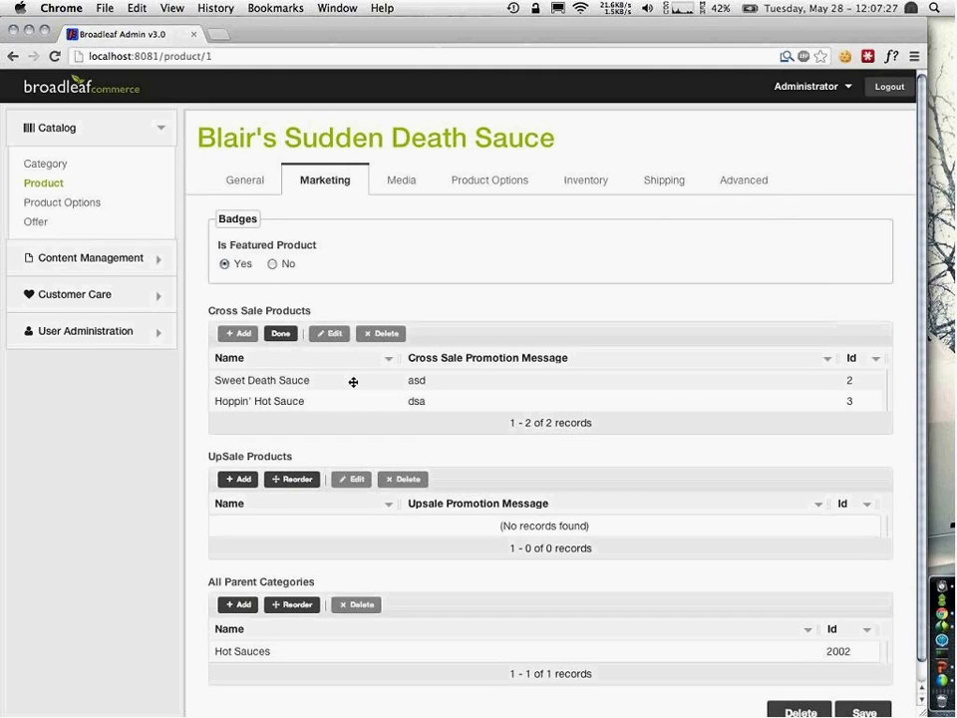
# View the image assets available for the product's description in the general settings, and close the selection without choosing one.
pyautogui.click(252, 188)
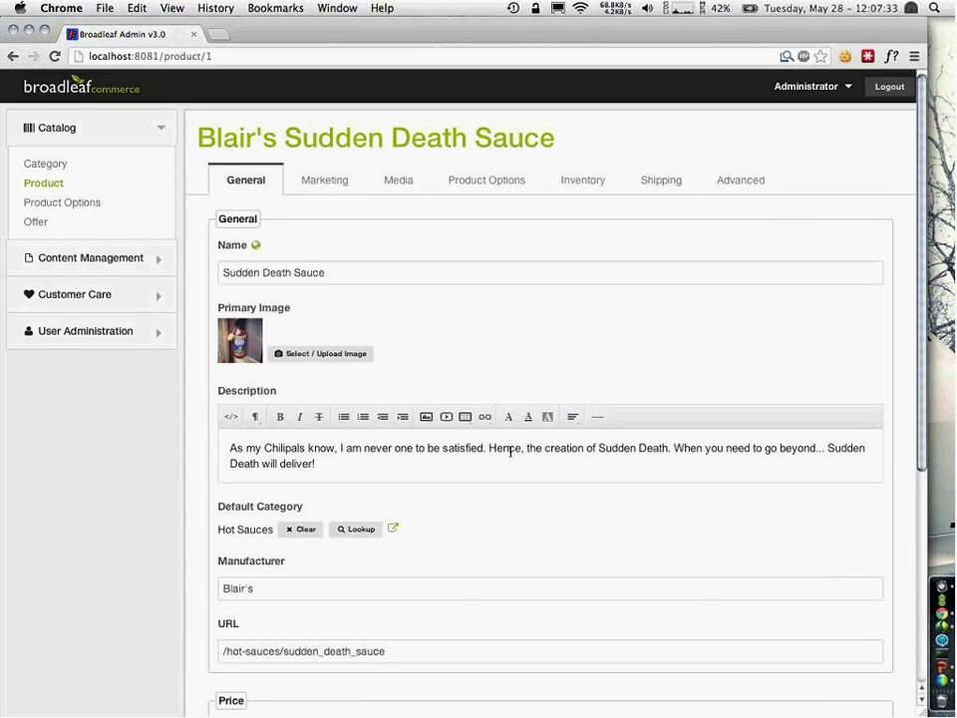
pyautogui.moveTo(510, 450); pyautogui.dragTo(443, 451)
pyautogui.click(472, 451)
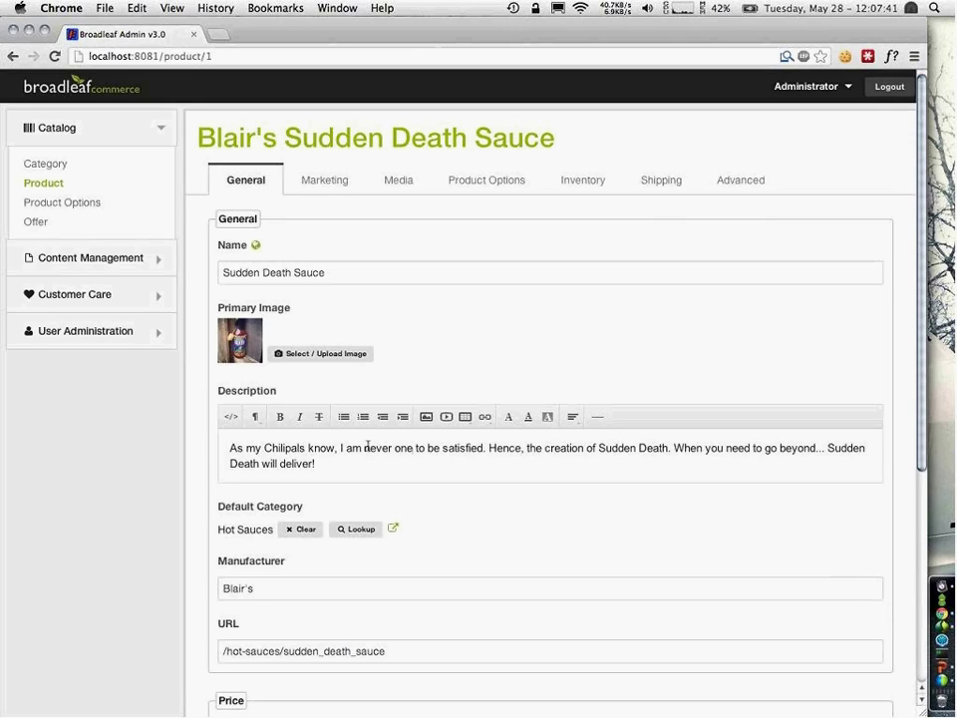
pyautogui.click(427, 418)
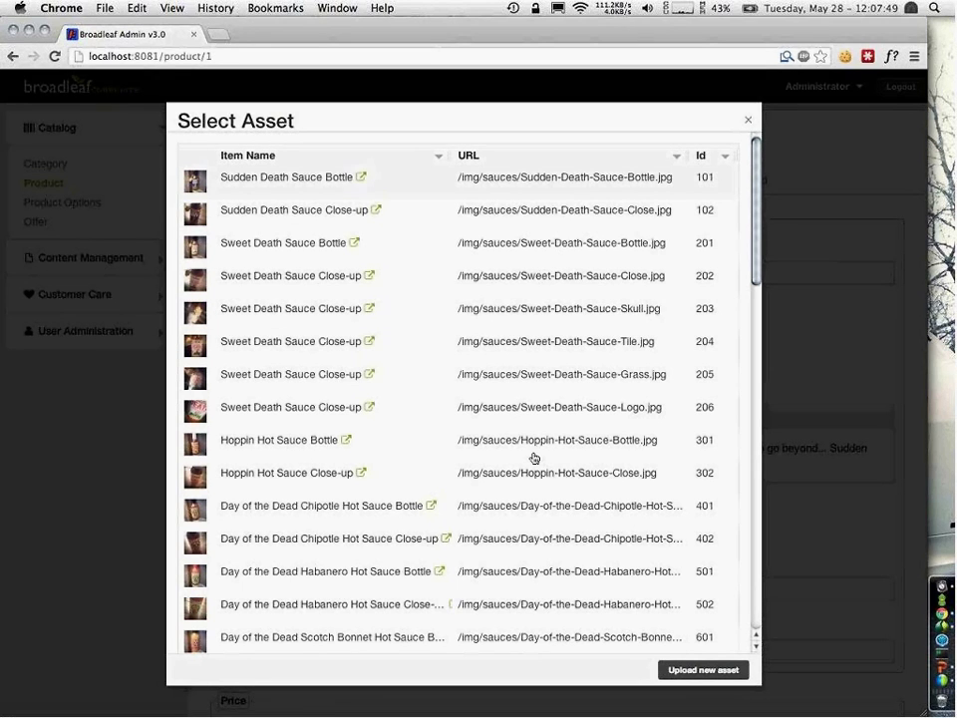
pyautogui.click(748, 124)
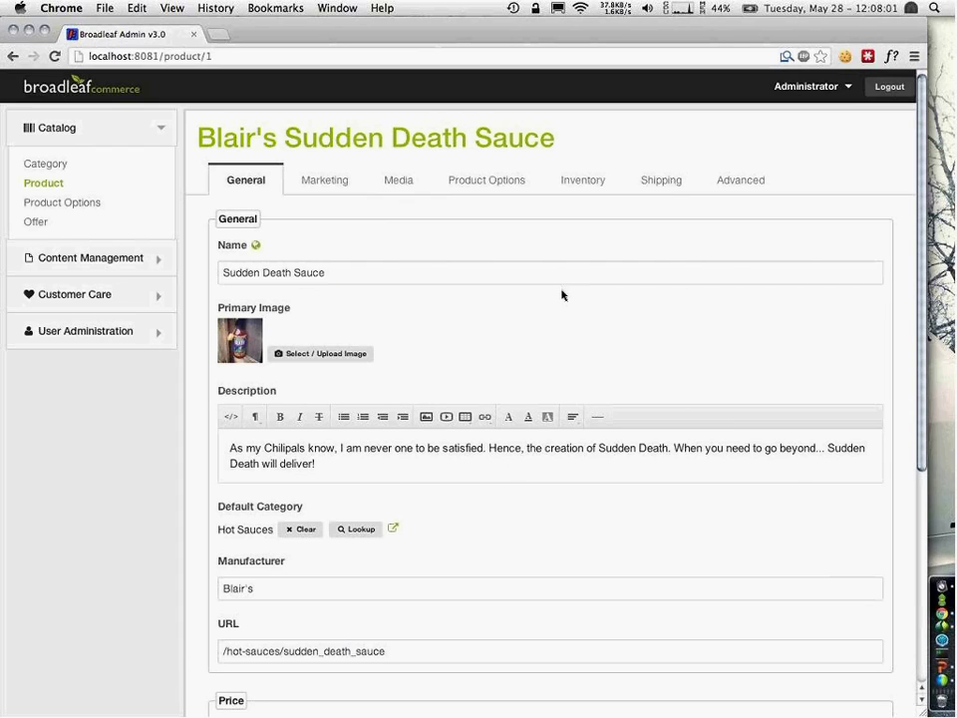
pyautogui.click(743, 185)
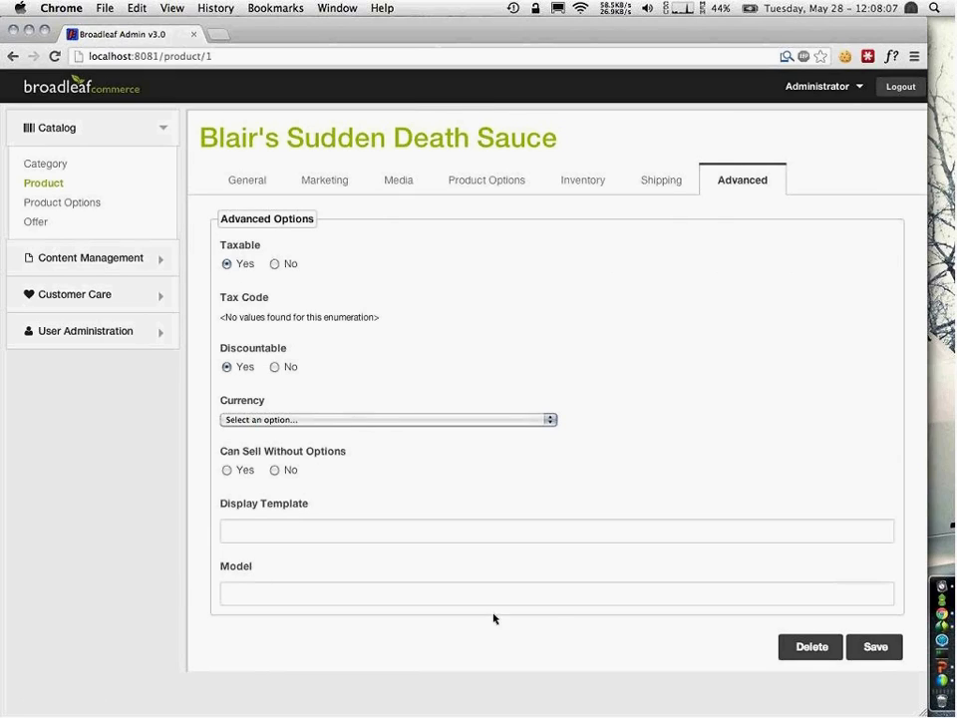
pyautogui.click(945, 627)
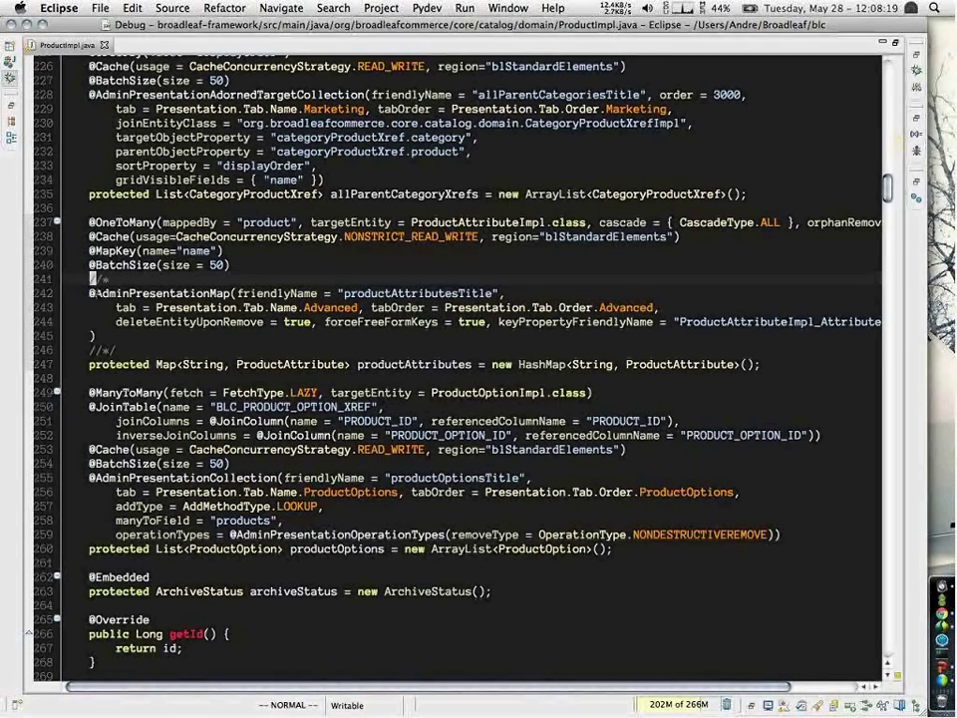
pyautogui.press('j')
pyautogui.hotkey('shift', 'v')
pyautogui.press('j')
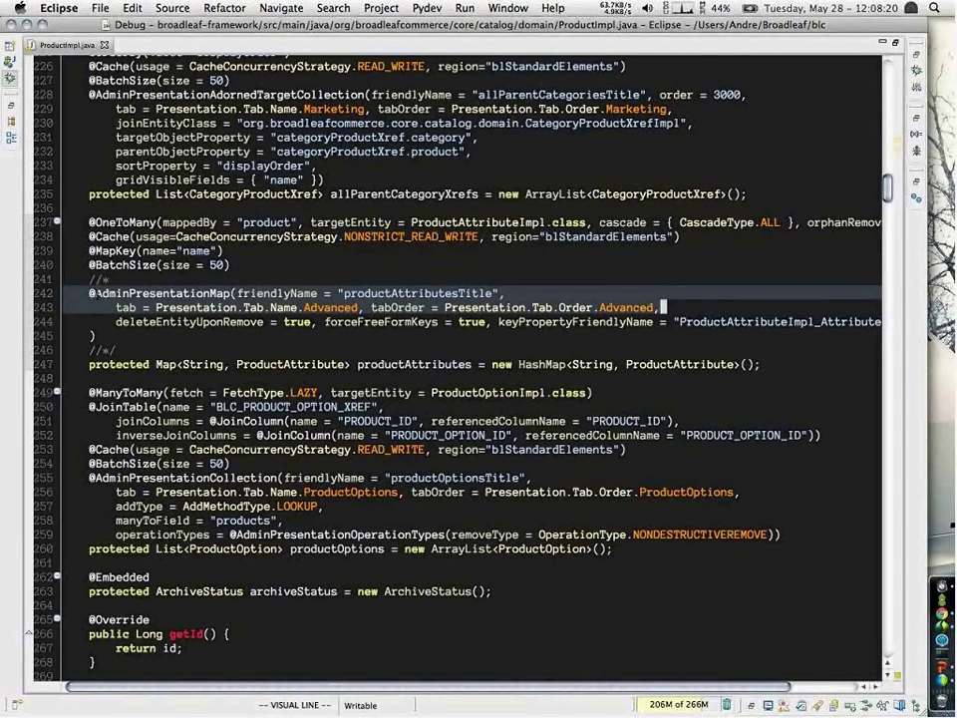
pyautogui.press('j')
# Switch back to Chrome, reload the product page and view the Product Attributes in its advanced settings.
pyautogui.press('super+Tab')
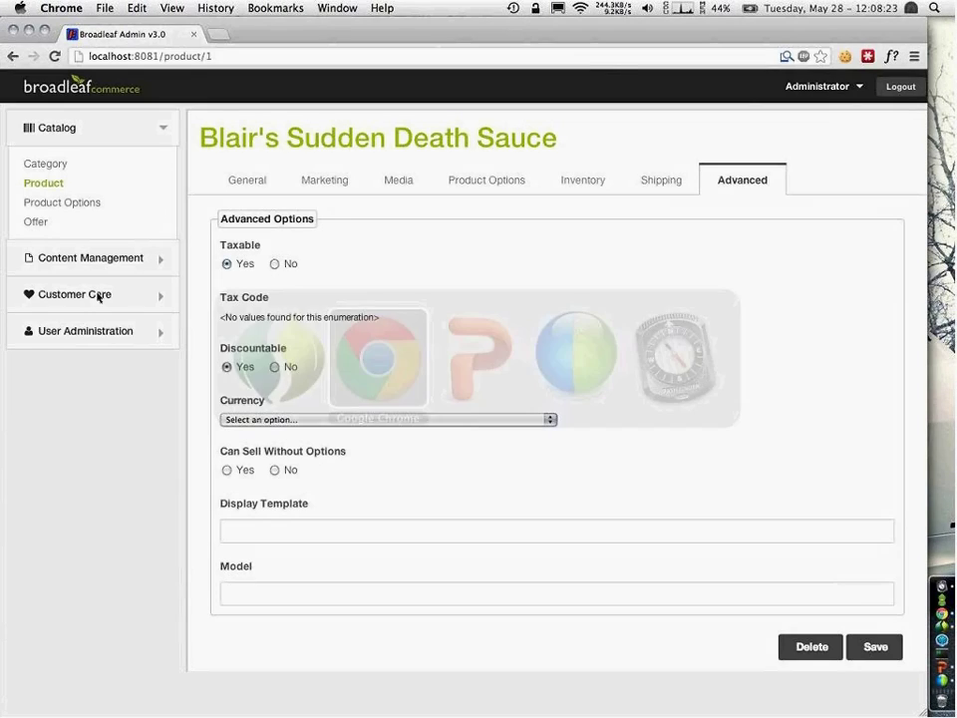
pyautogui.press('super+r')
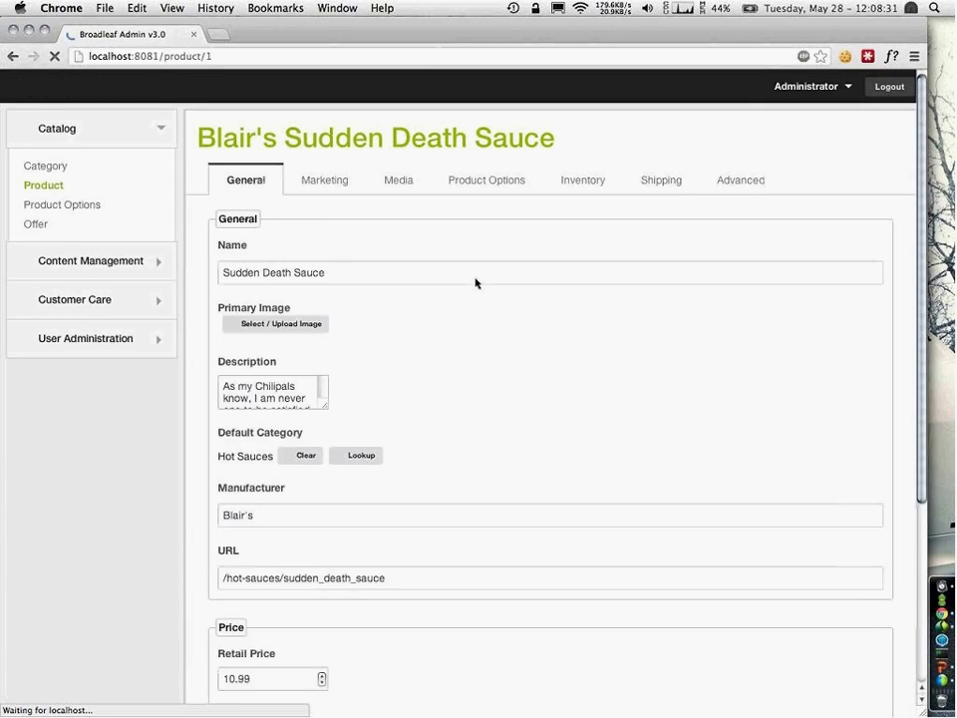
pyautogui.click(731, 179)
pyautogui.scroll(-2, 489, 658)
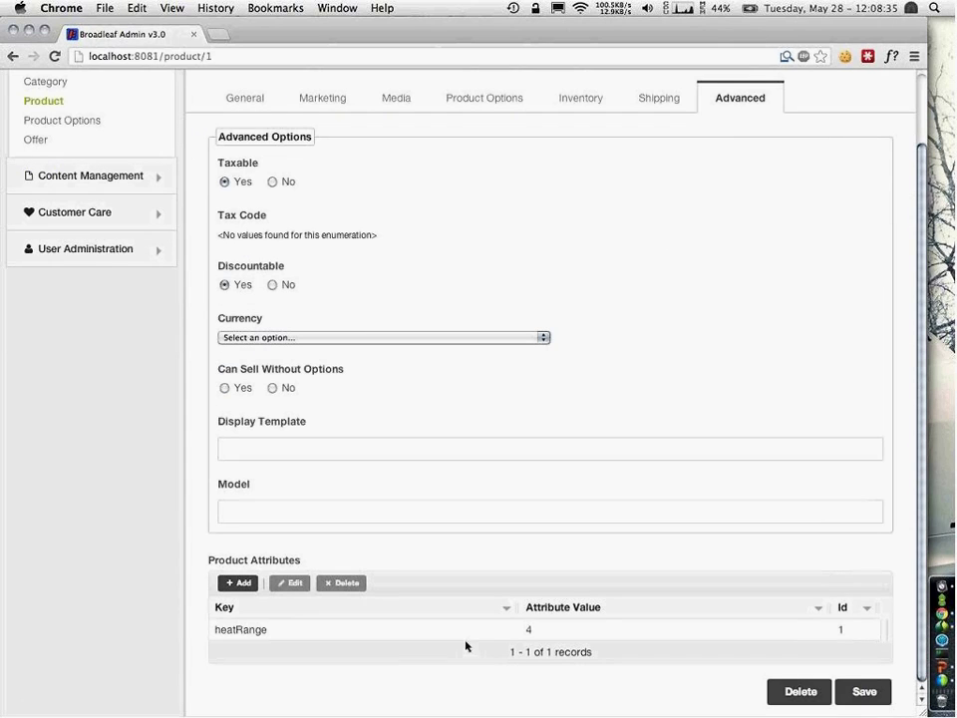
# Open the heatRange product attribute to view its value and key fields, and close it without saving.
pyautogui.click(451, 630)
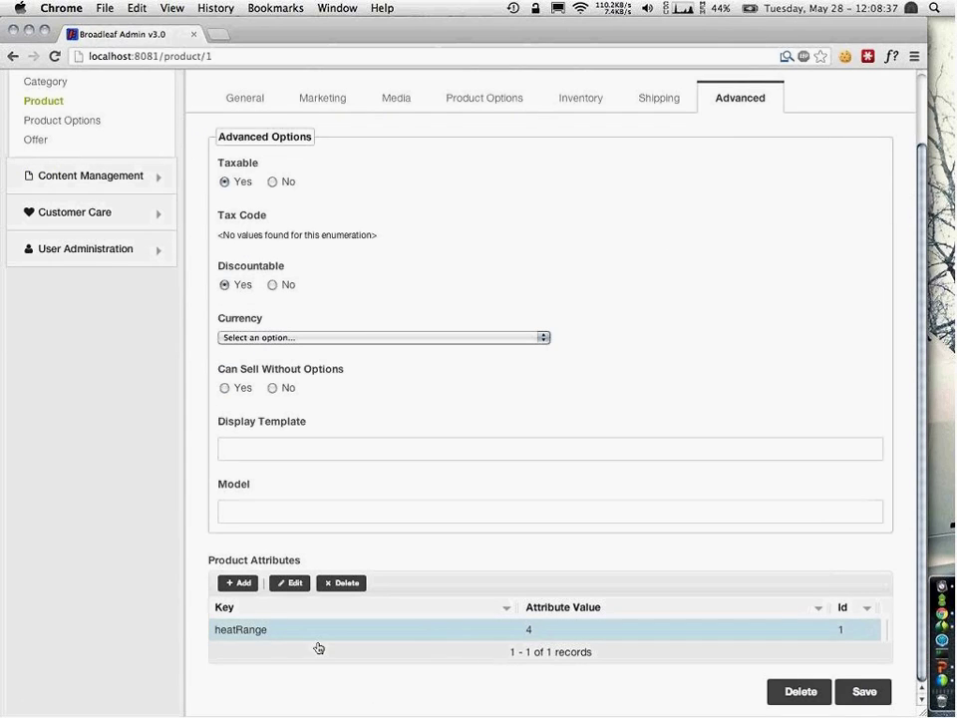
pyautogui.click(302, 592)
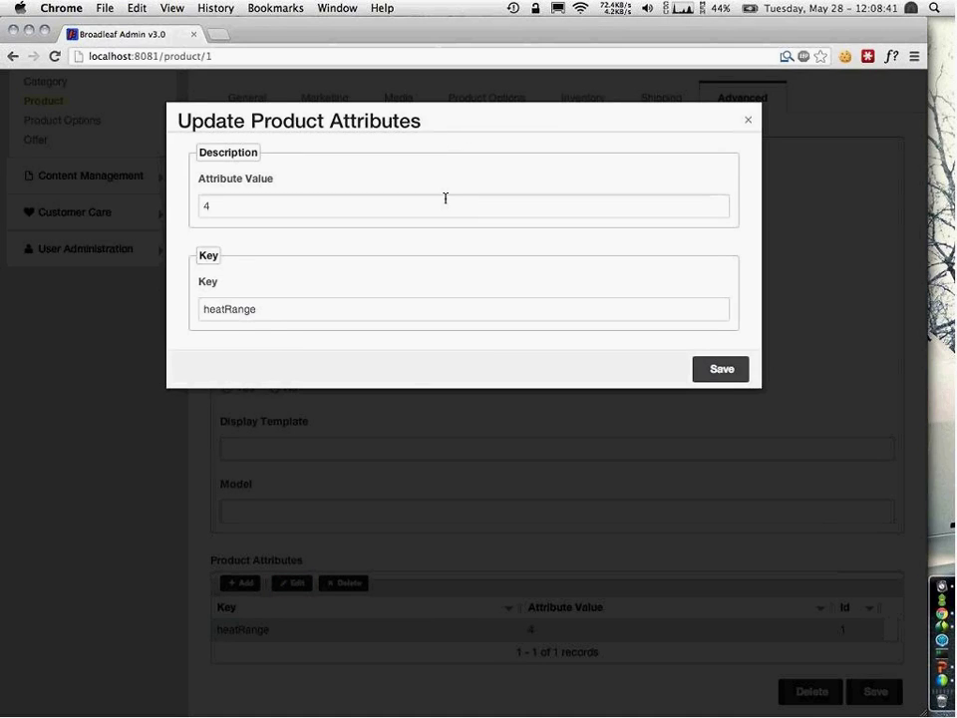
pyautogui.click(749, 121)
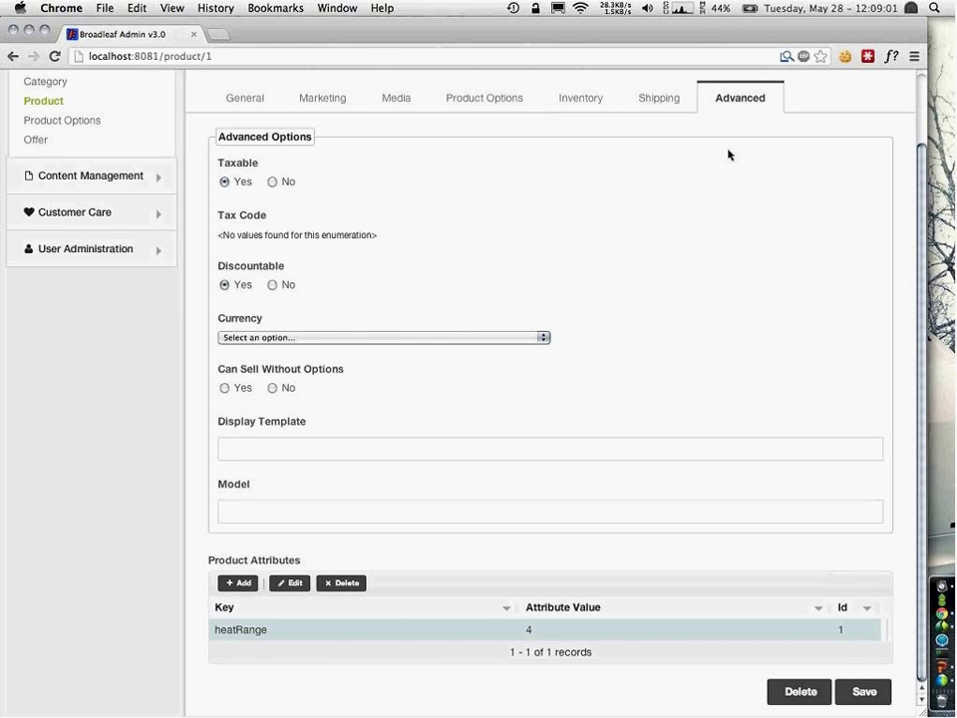
# Switch to the slide presentation and advance to the "GWT migration considerations" slide.
pyautogui.press('super+Tab')
pyautogui.press('super+Tab')
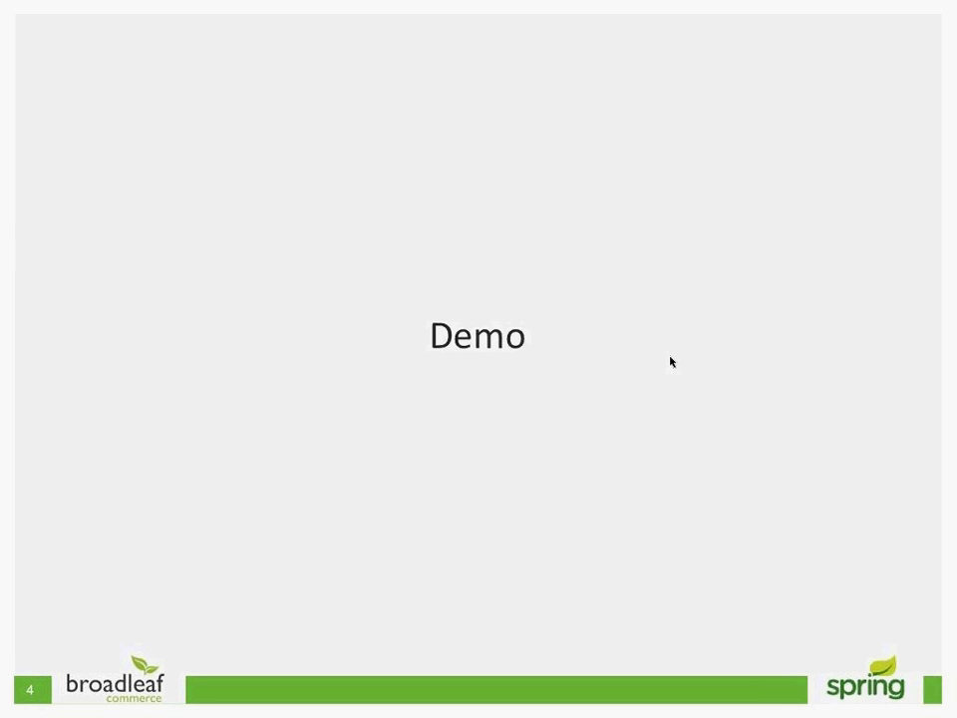
pyautogui.press('Right')
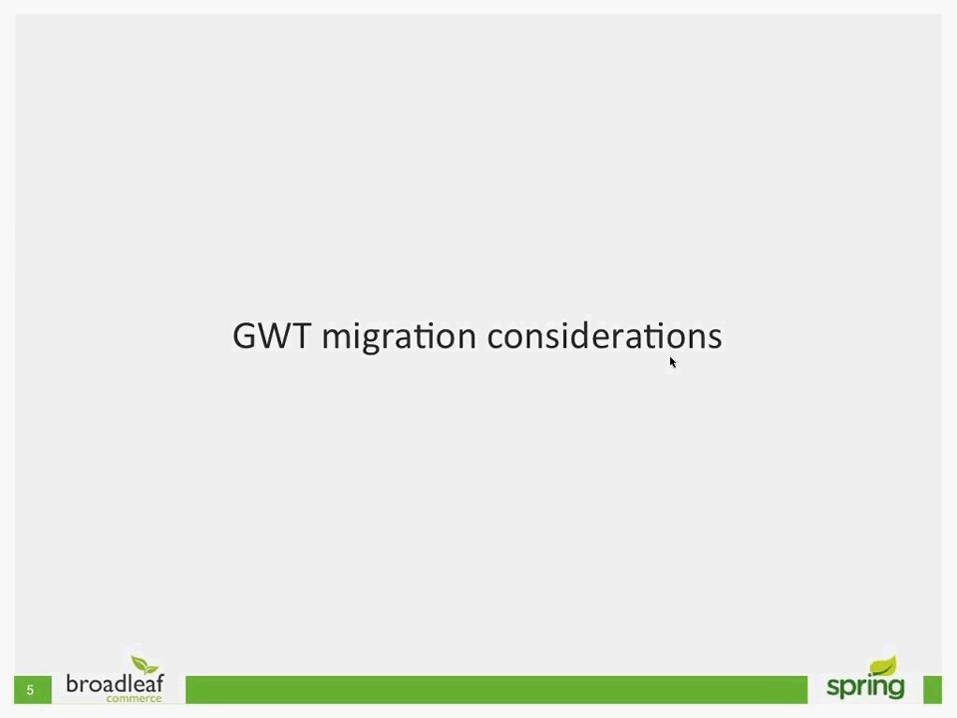